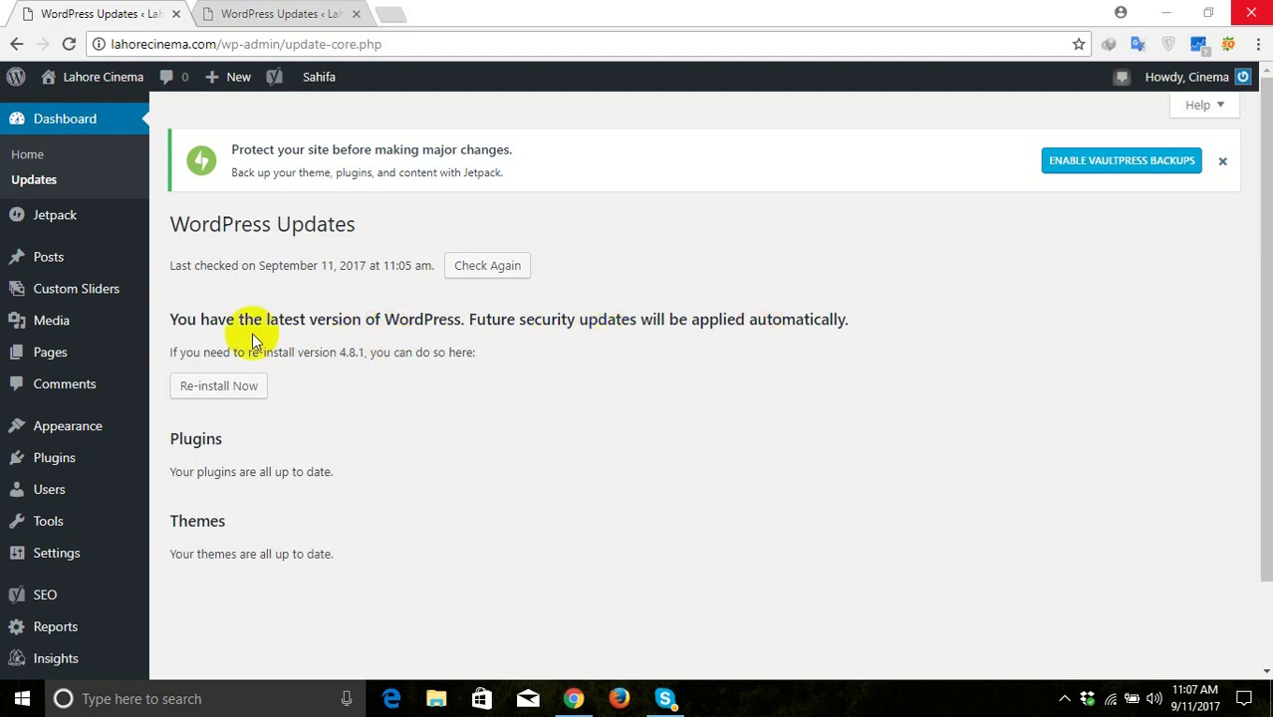
- Reload the WordPress Updates page and check which WordPress version it offers for re-installation
left_click_drag(232, 353, 376, 355)
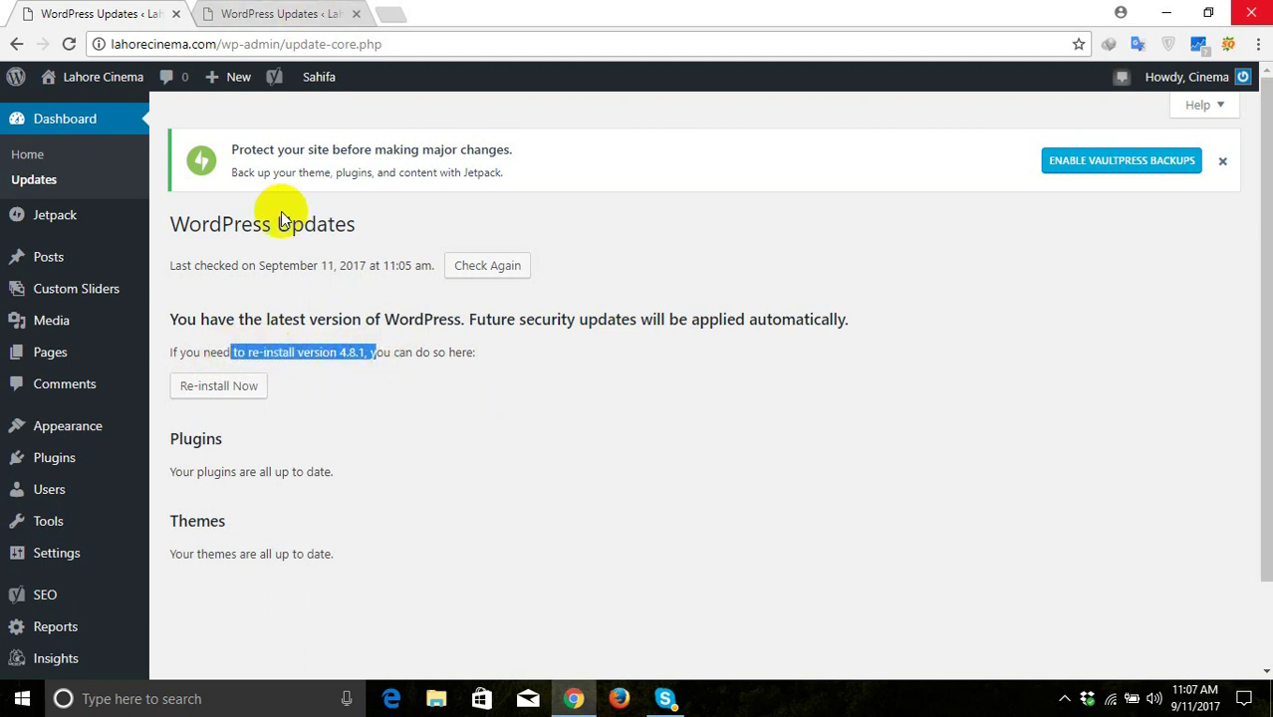
left_click(296, 44)
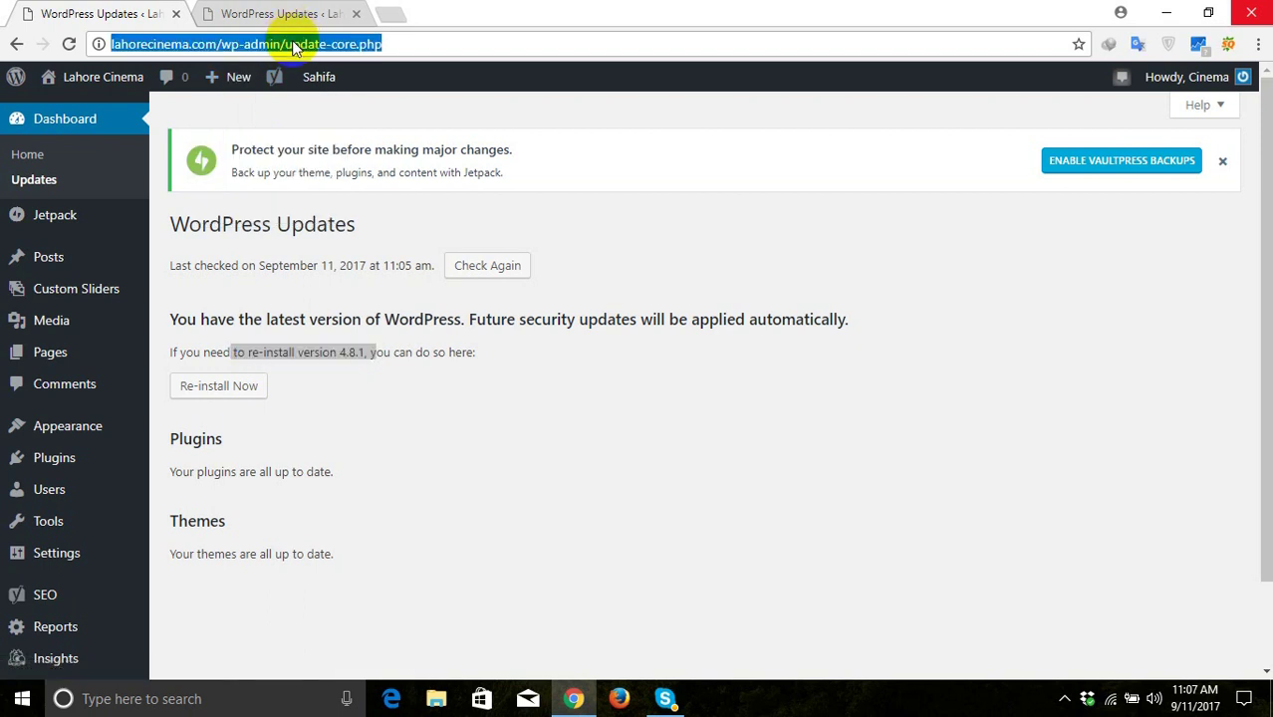
key("Return")
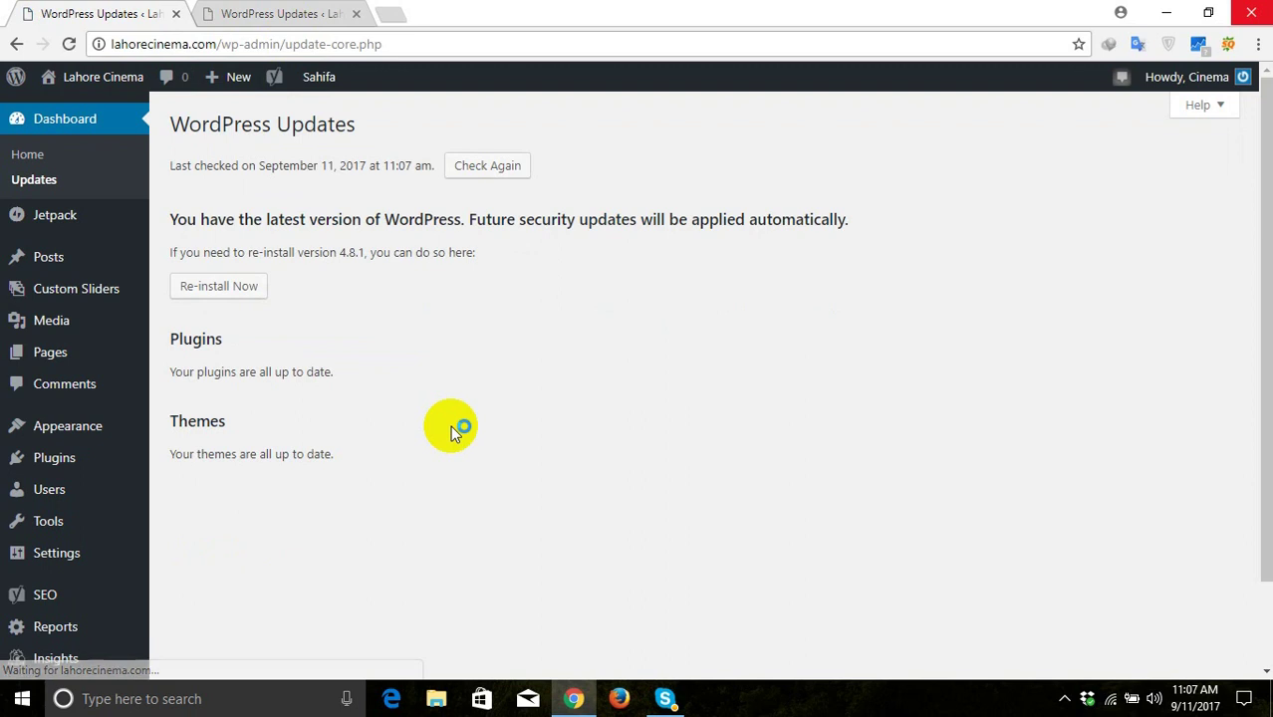
double_click(340, 352)
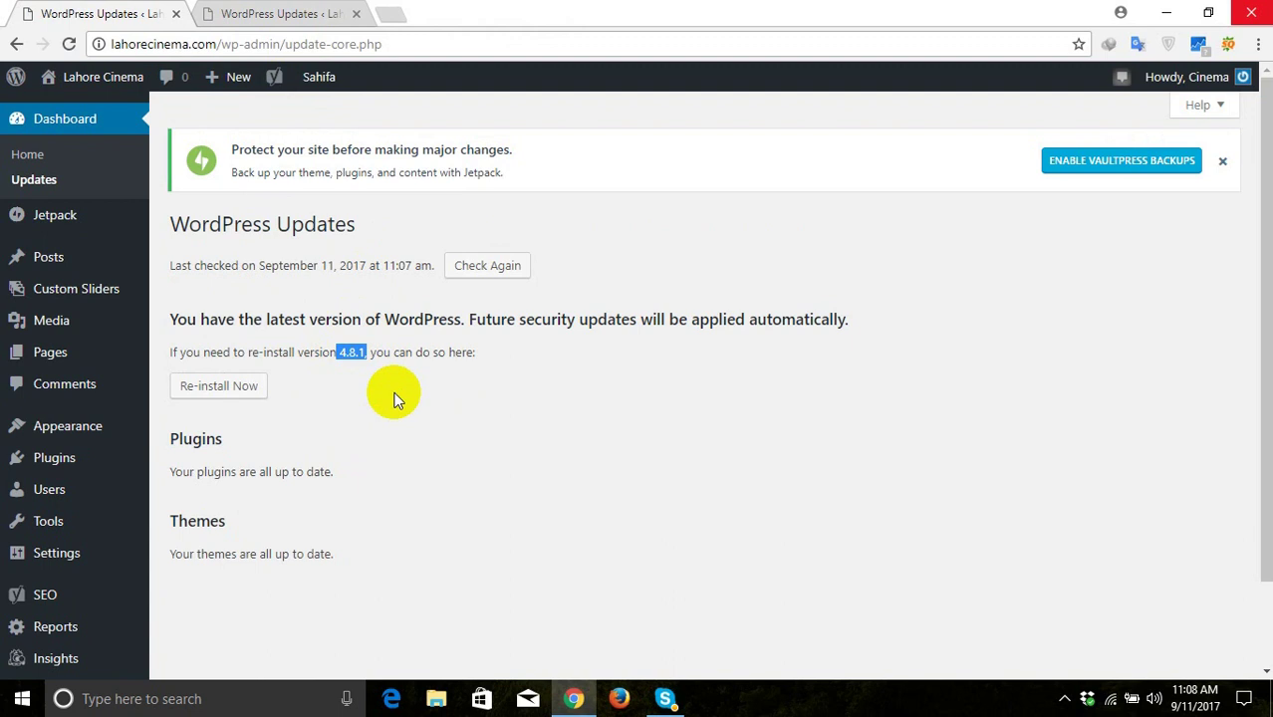
- Open the page for adding plugins in the second WordPress Updates tab and search for "downgrade wordpress"
left_click(264, 12)
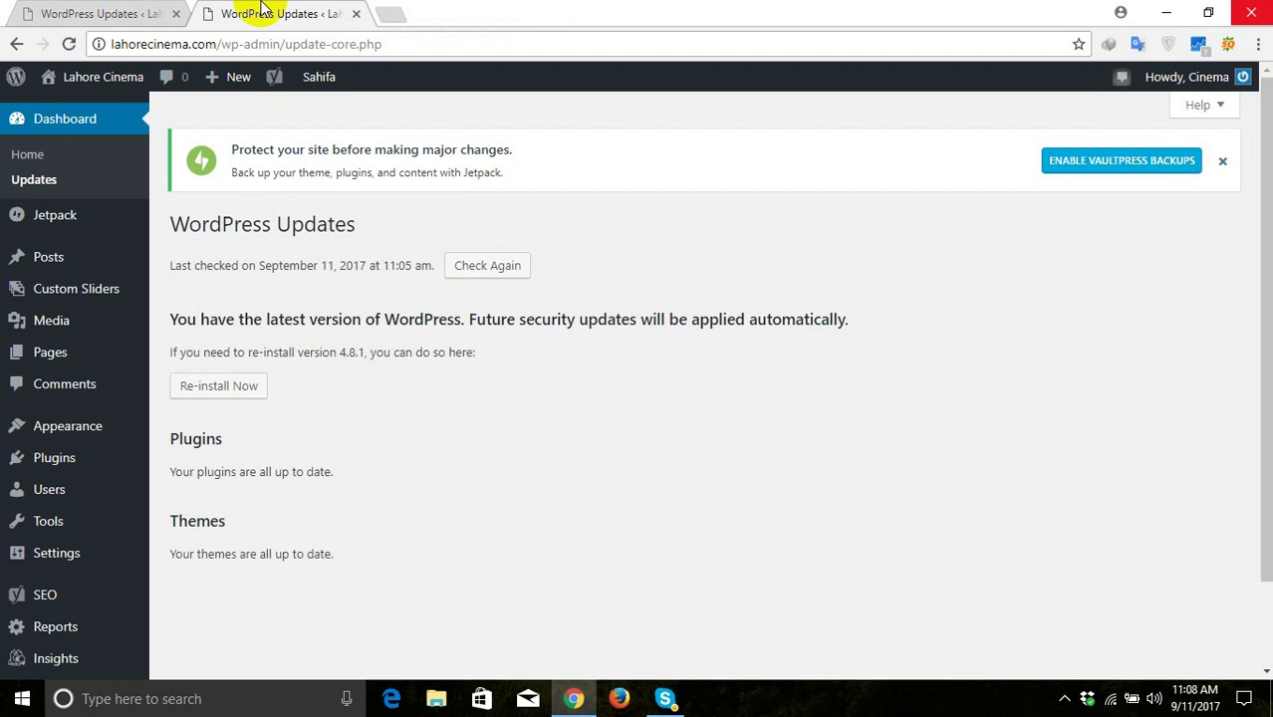
mouse_move(38, 426)
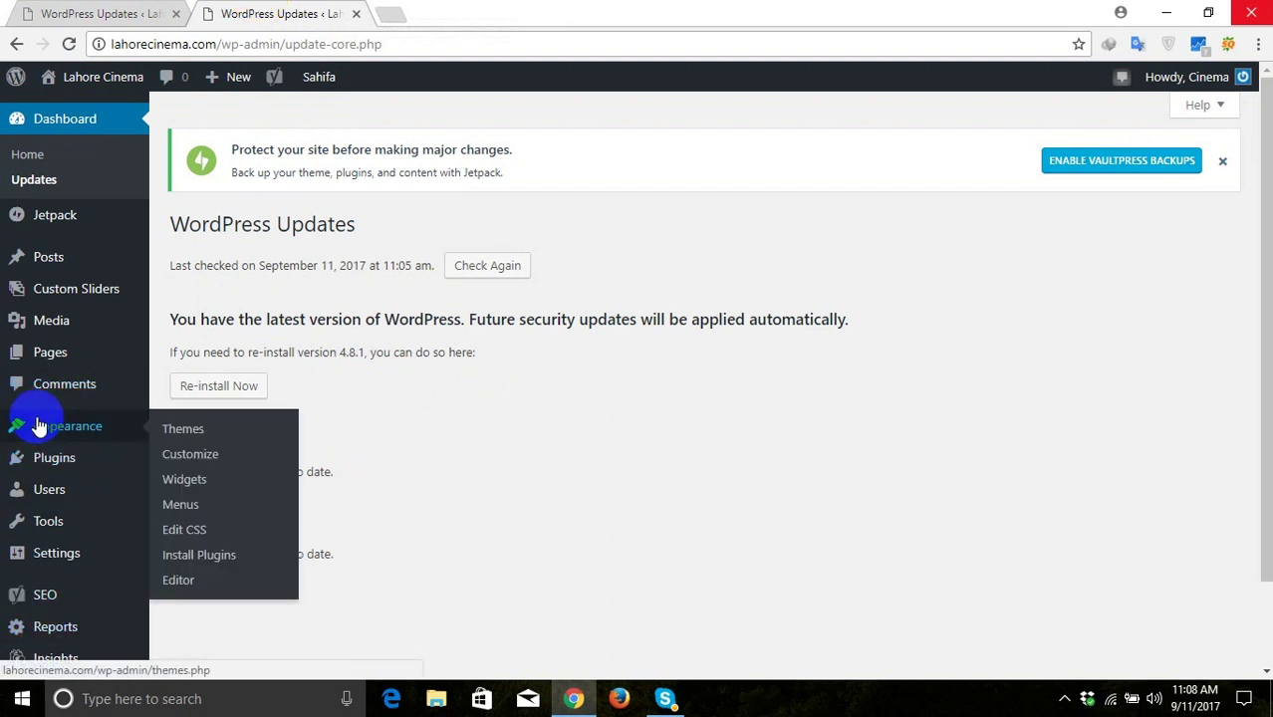
mouse_move(51, 456)
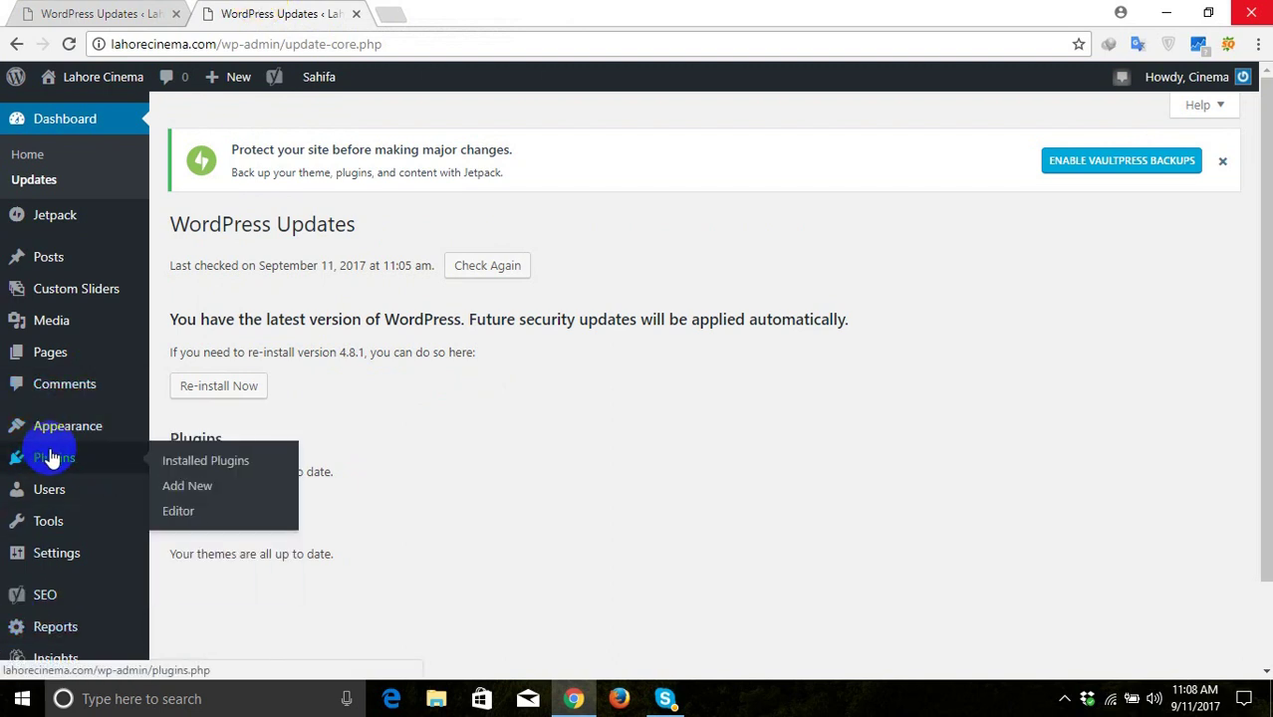
left_click(184, 492)
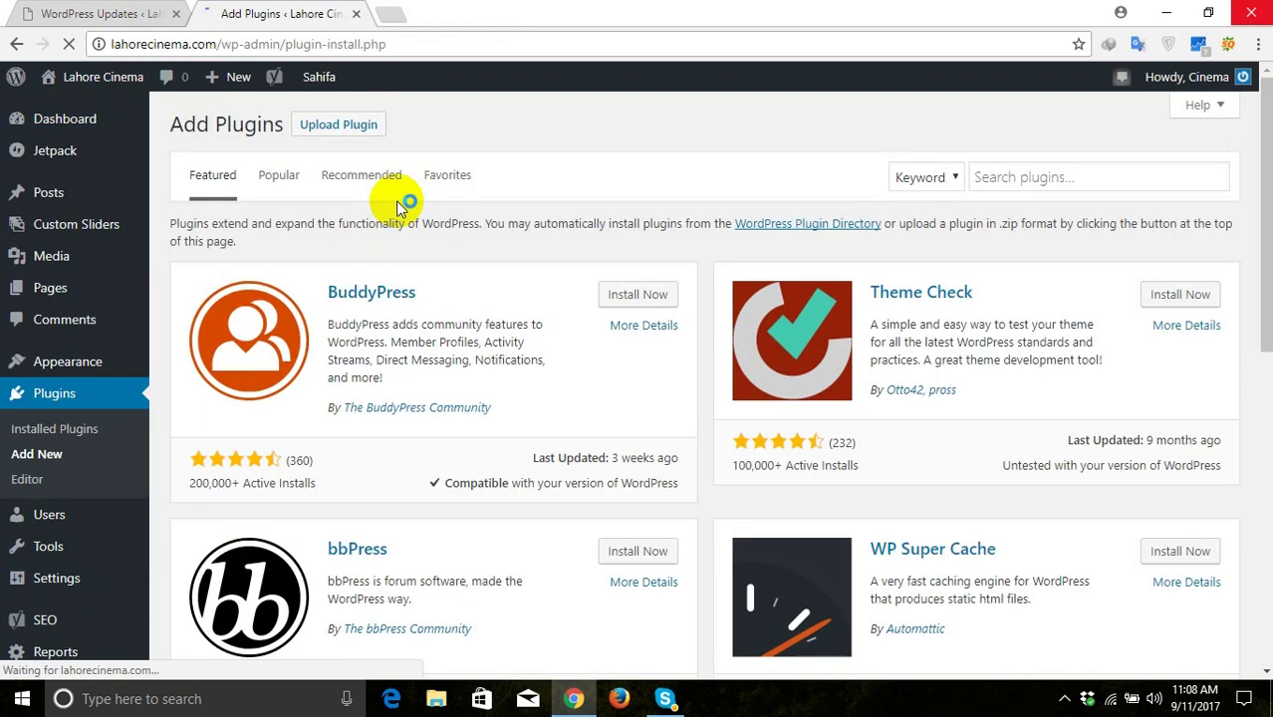
left_click(1042, 175)
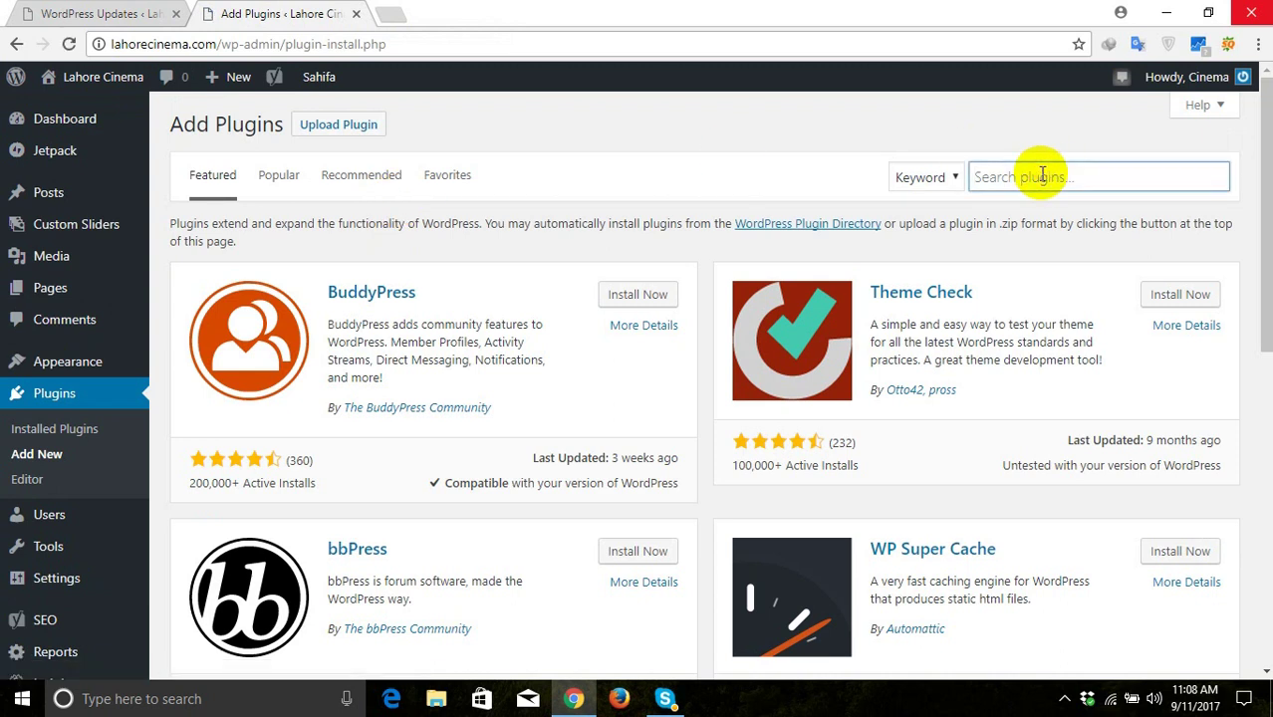
type("do")
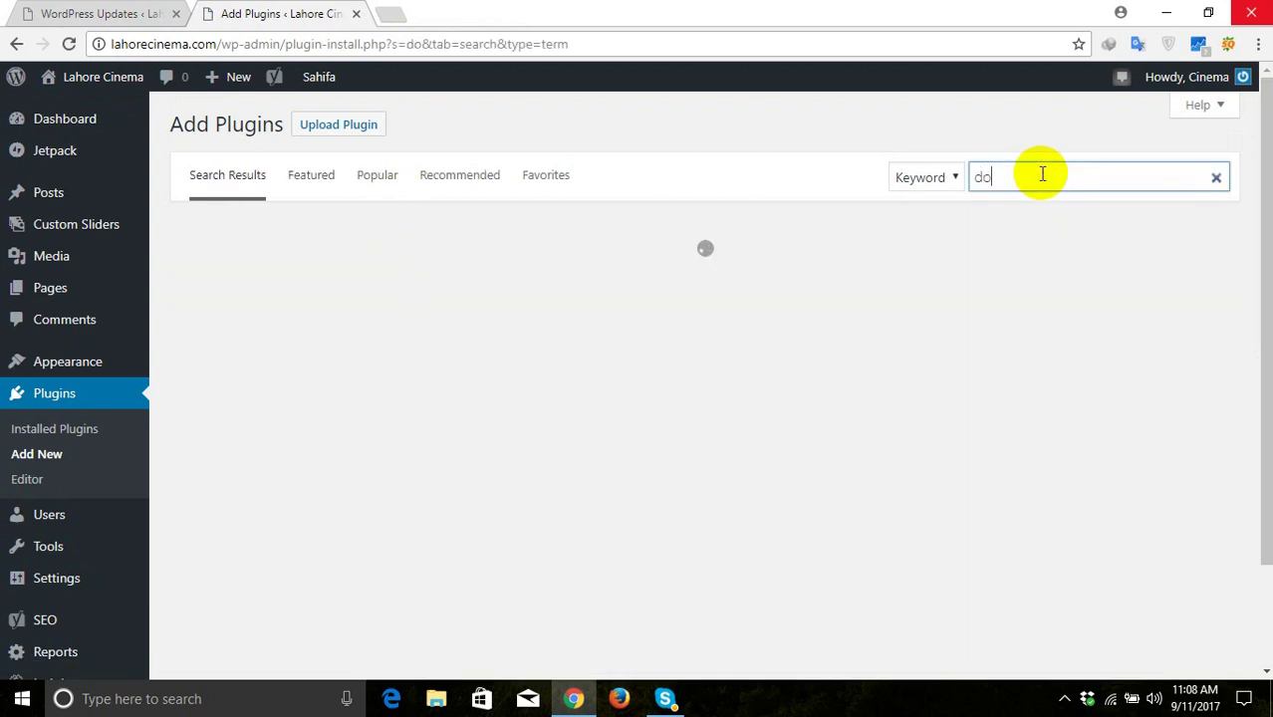
type("wn")
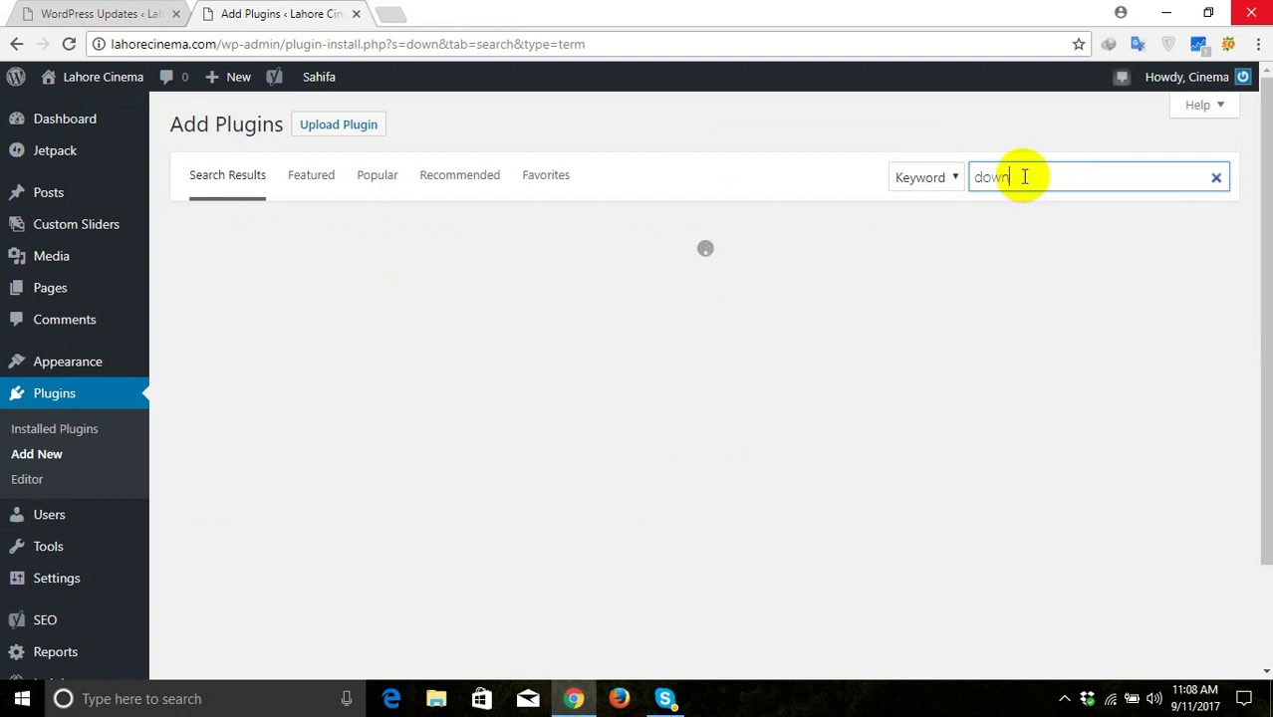
left_click(1024, 176)
type("grade")
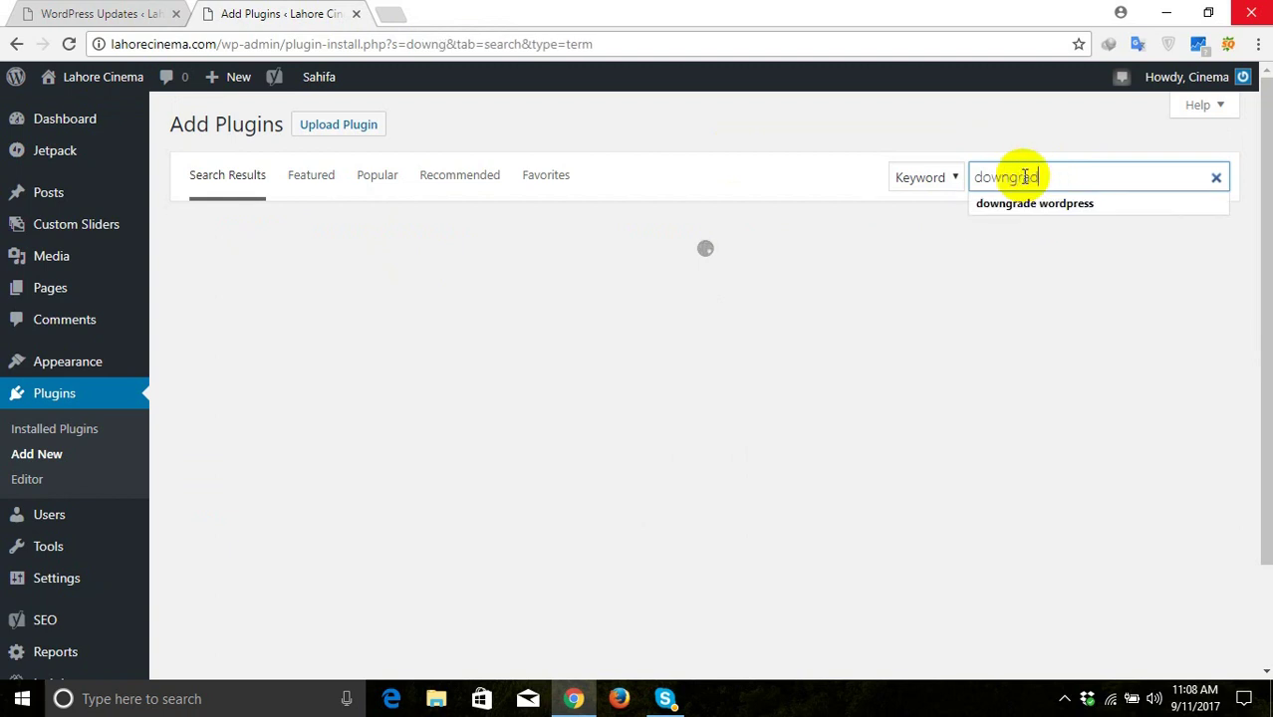
type(" wordpre")
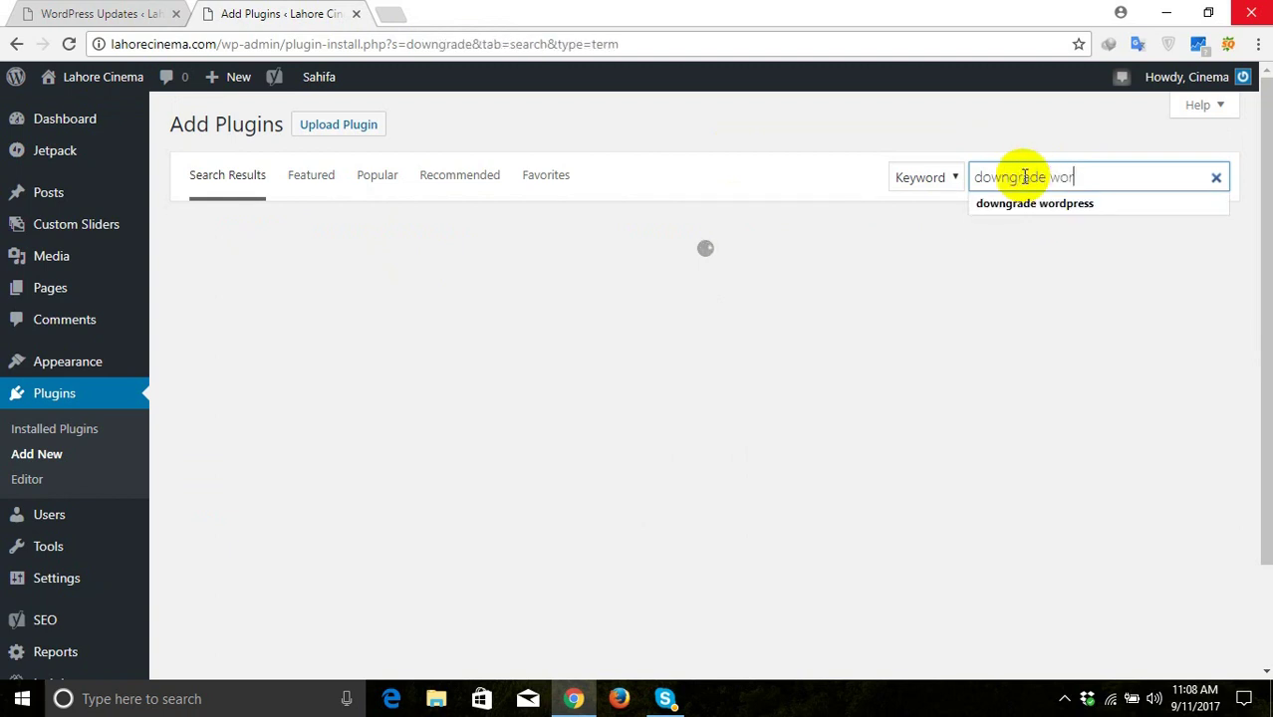
type("ss")
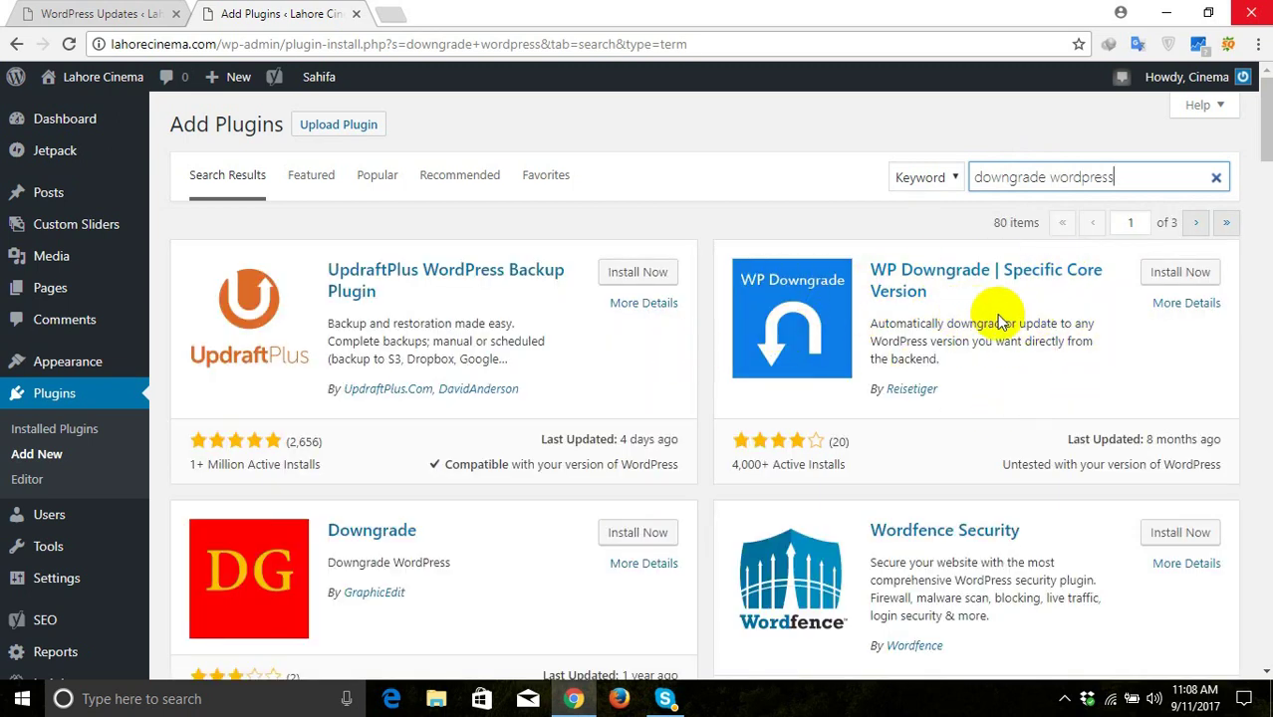
- Install and activate the WP Downgrade | Specific Core Version plugin, and open its settings page
left_click(1184, 275)
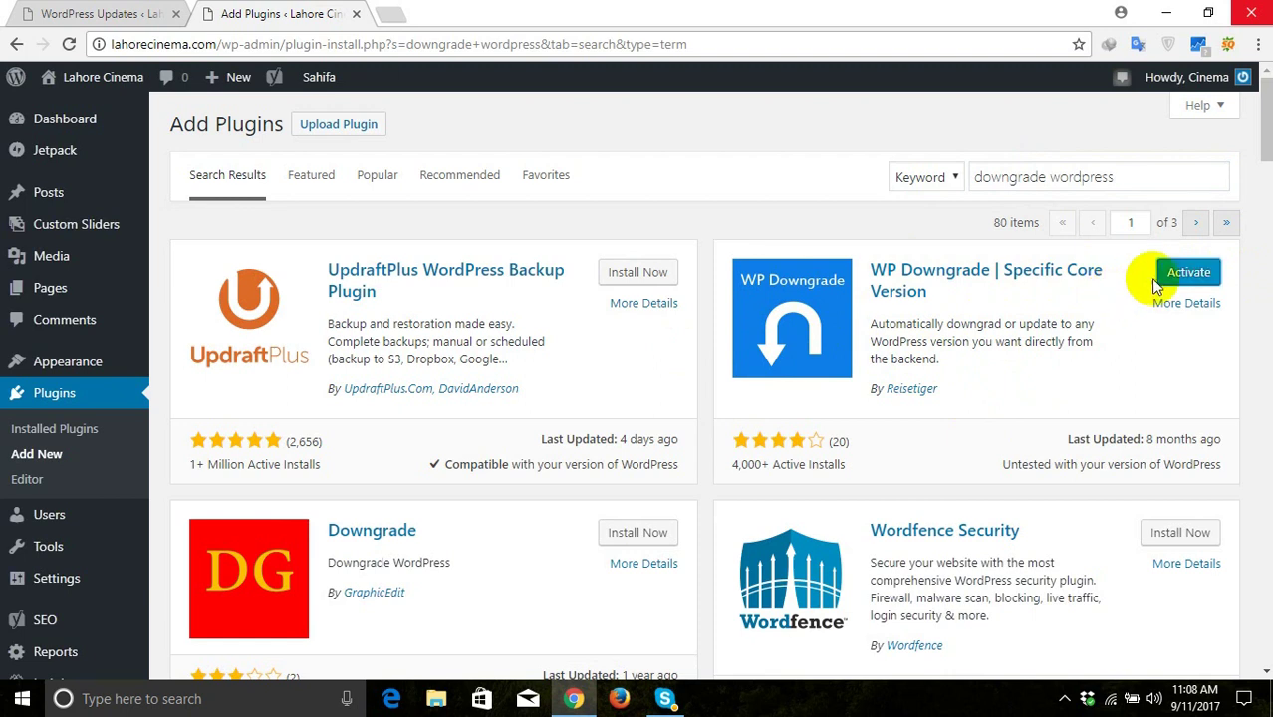
left_click(1191, 280)
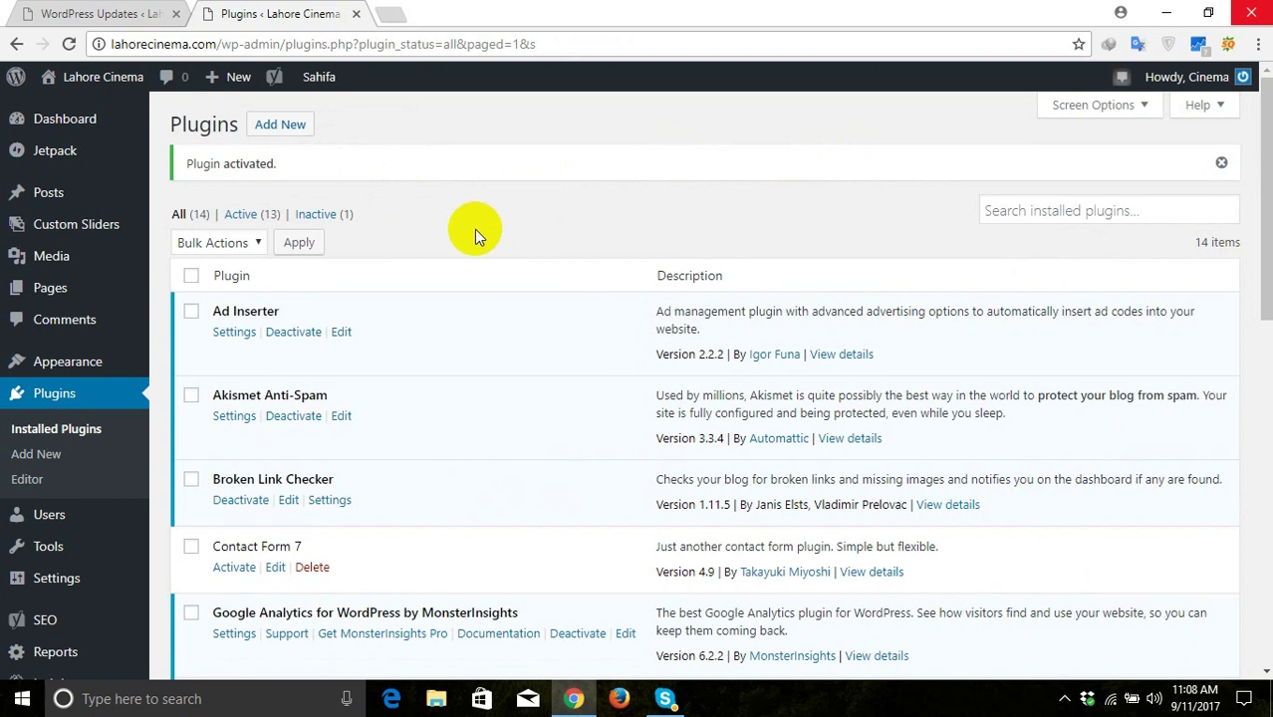
mouse_move(86, 569)
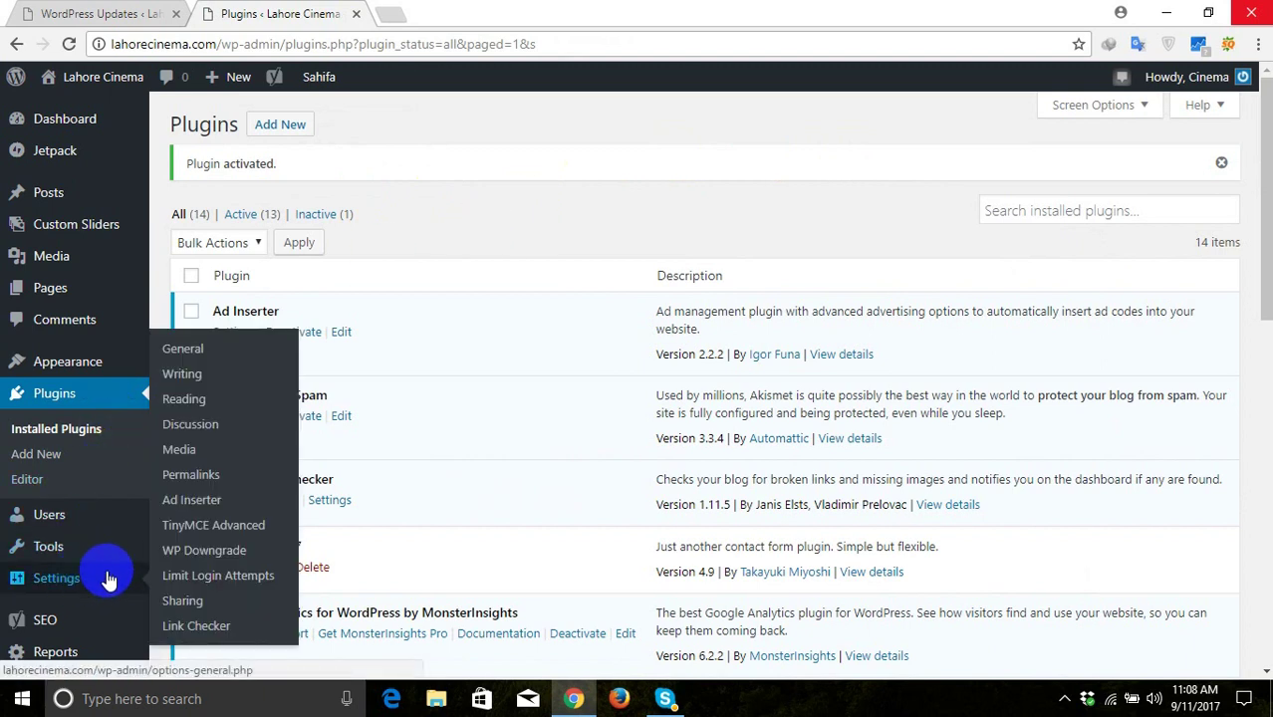
left_click(231, 554)
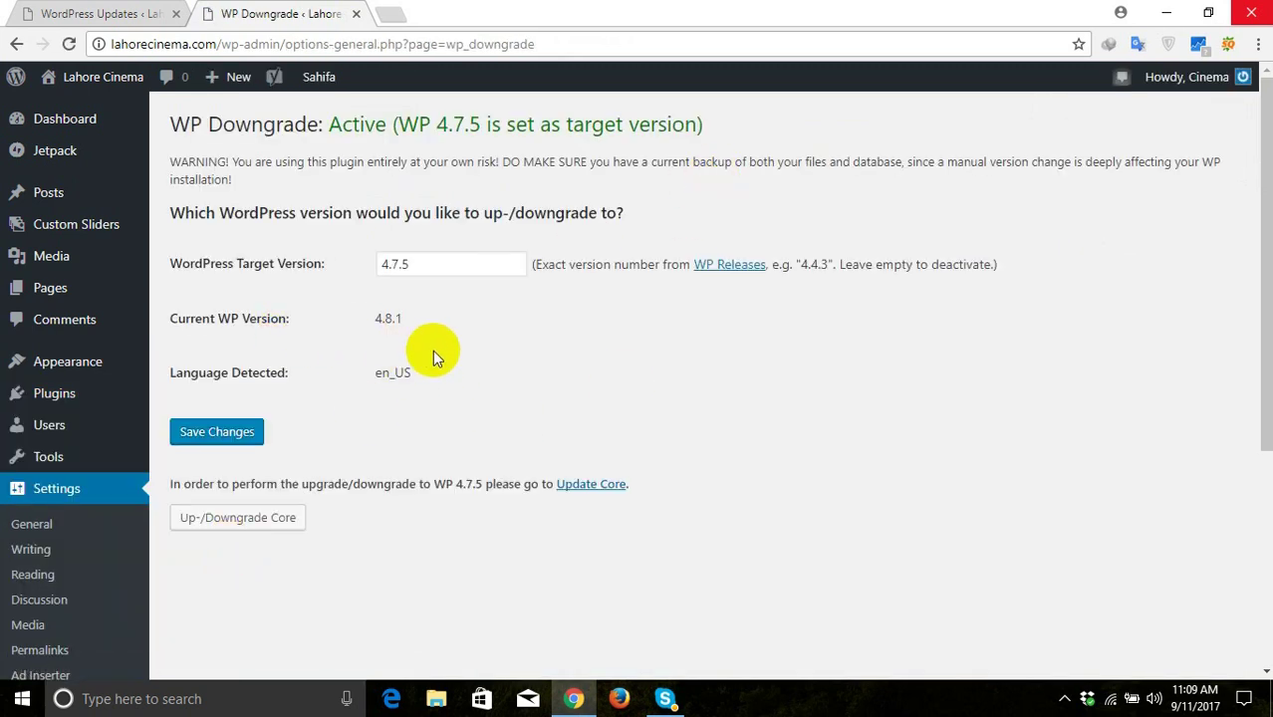
- Check the current WP version, and copy version number 4.7.3 from the linked WP Releases list
left_click(458, 264)
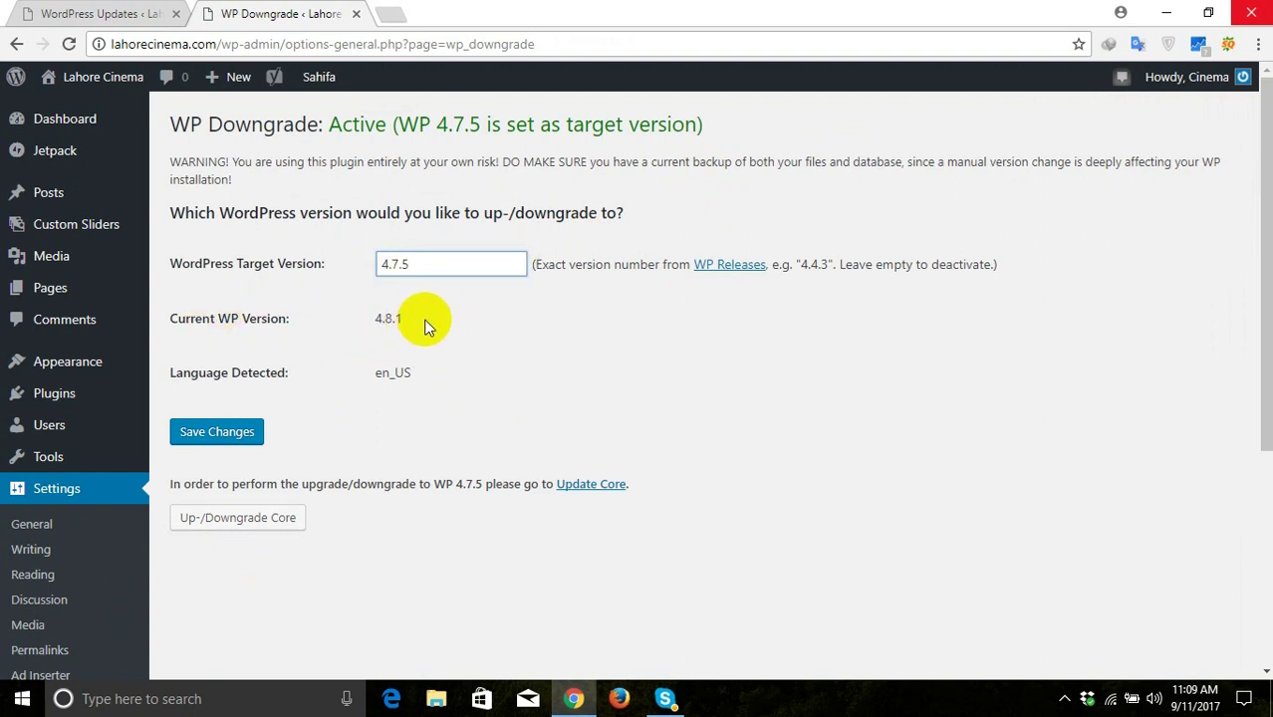
left_click_drag(427, 326, 217, 320)
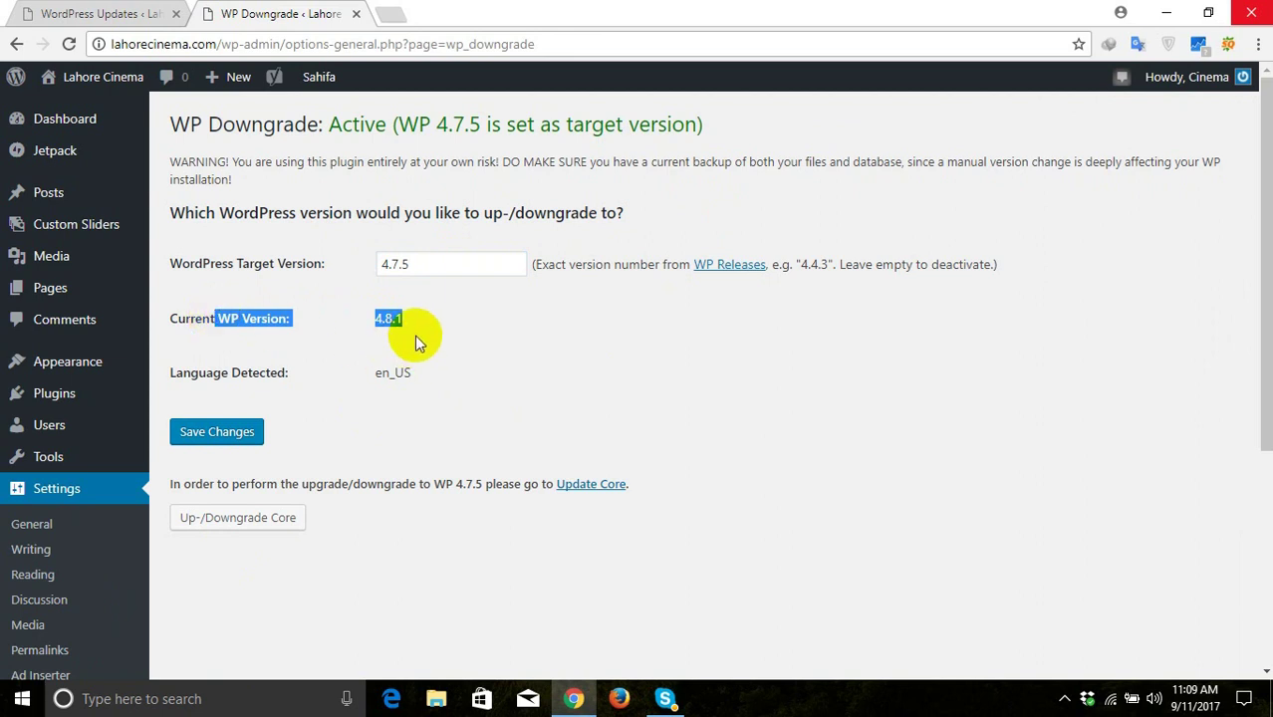
left_click(400, 328)
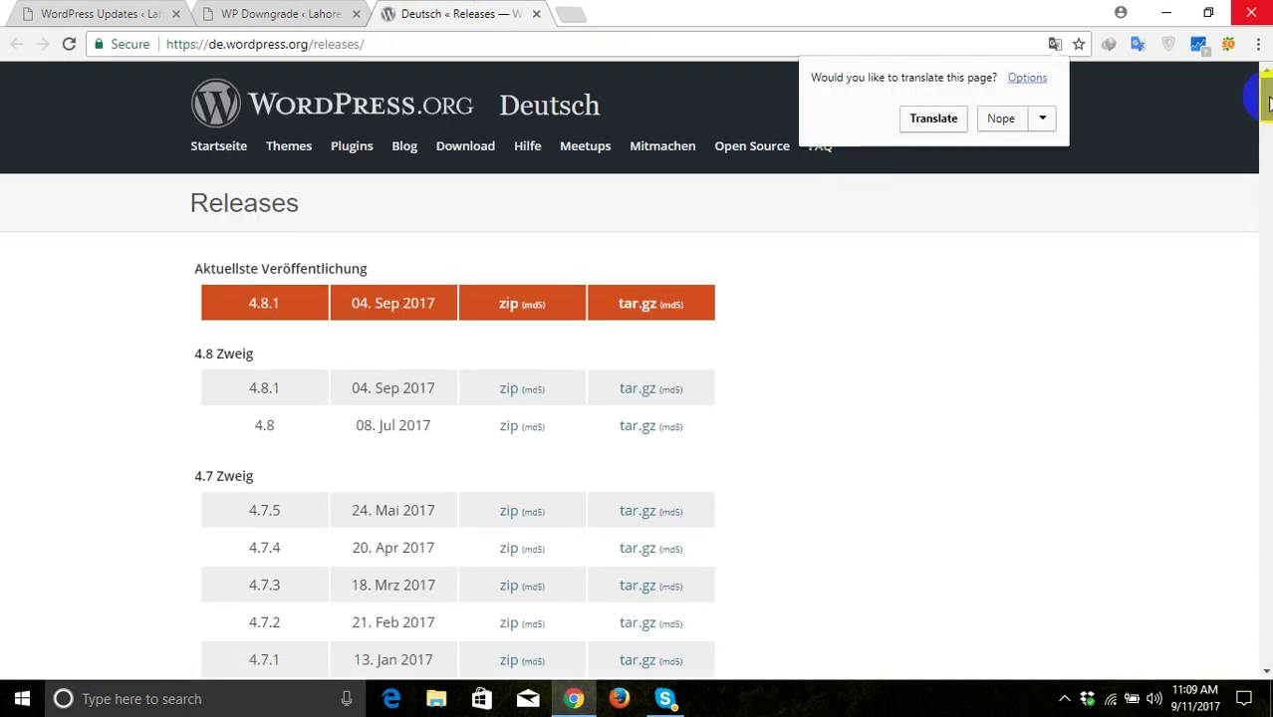
scroll(1261, 104, "down", 2)
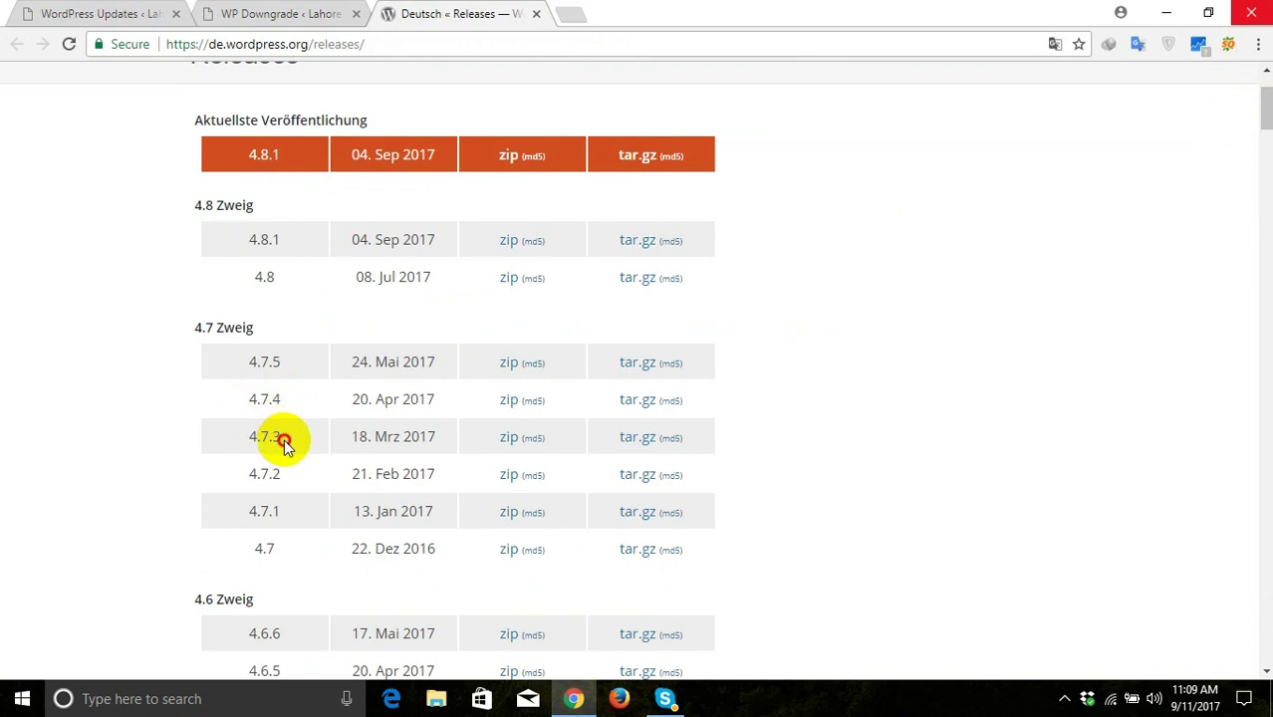
left_click_drag(284, 445, 249, 445)
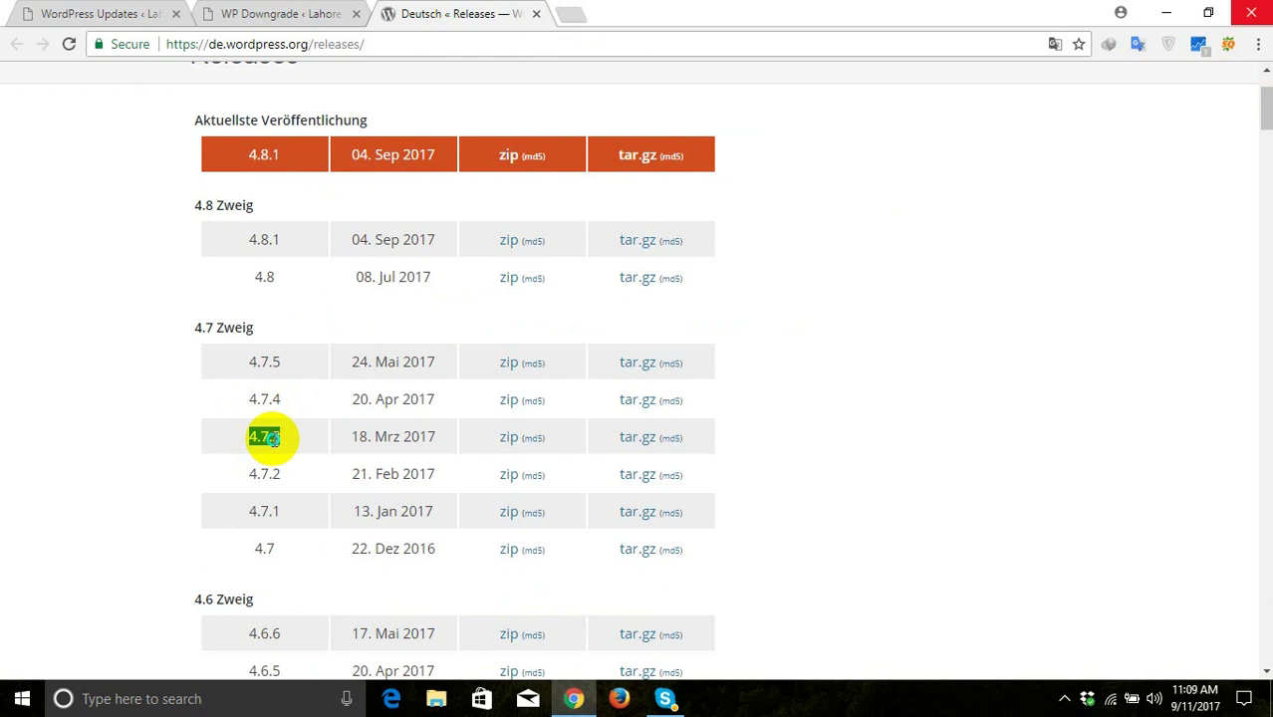
right_click(263, 438)
left_click(317, 455)
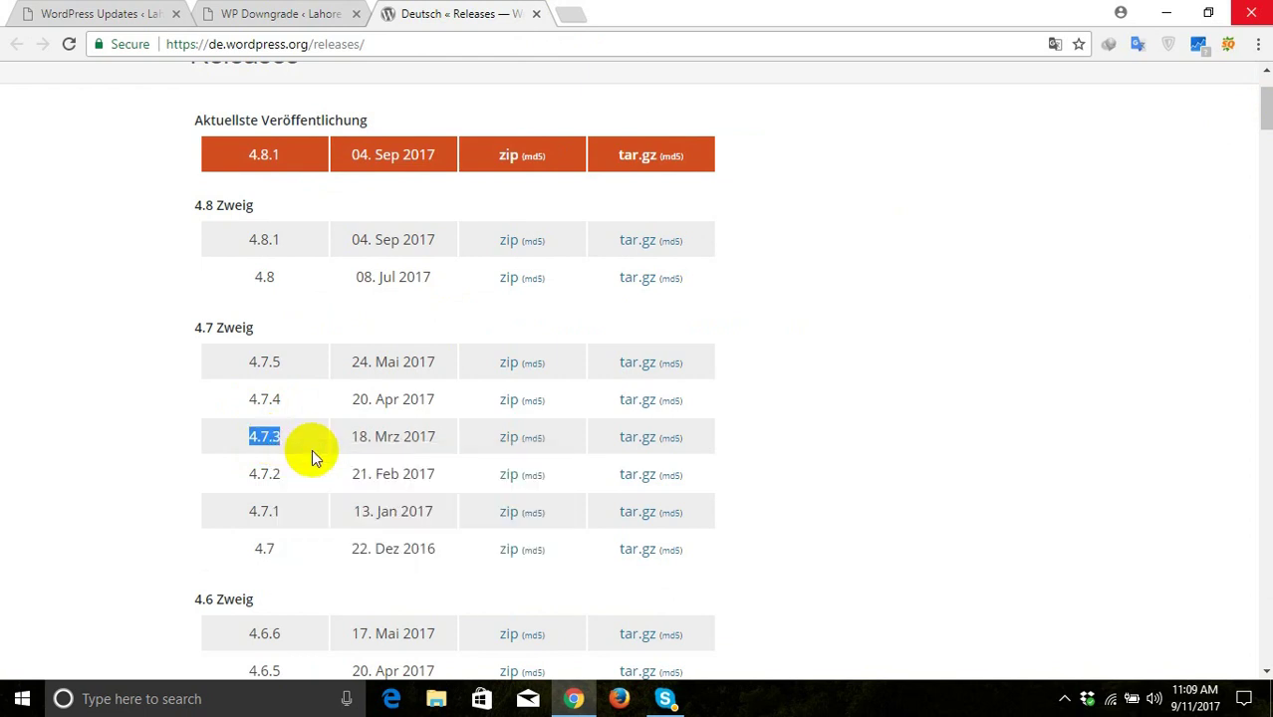
- Replace the WordPress Target Version in the WP Downgrade settings with 4.7.3 and save the changes
left_click(299, 14)
left_click_drag(410, 264, 247, 282)
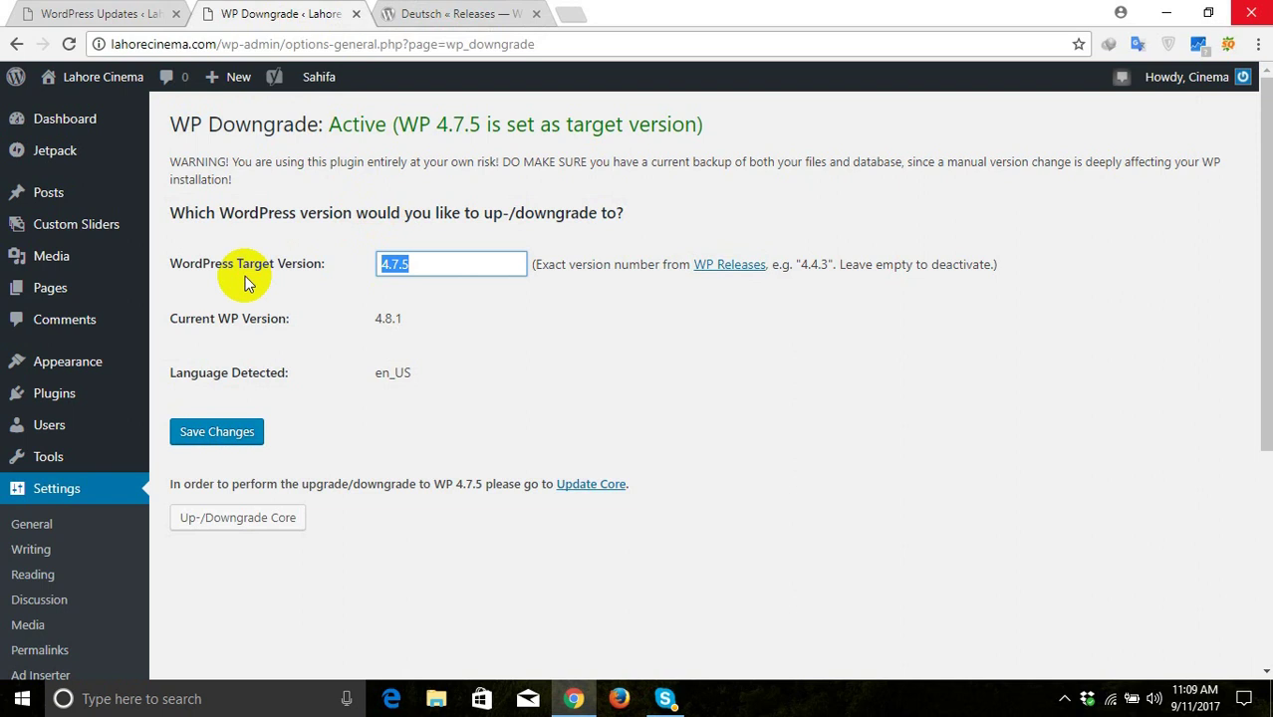
right_click(386, 270)
left_click(444, 326)
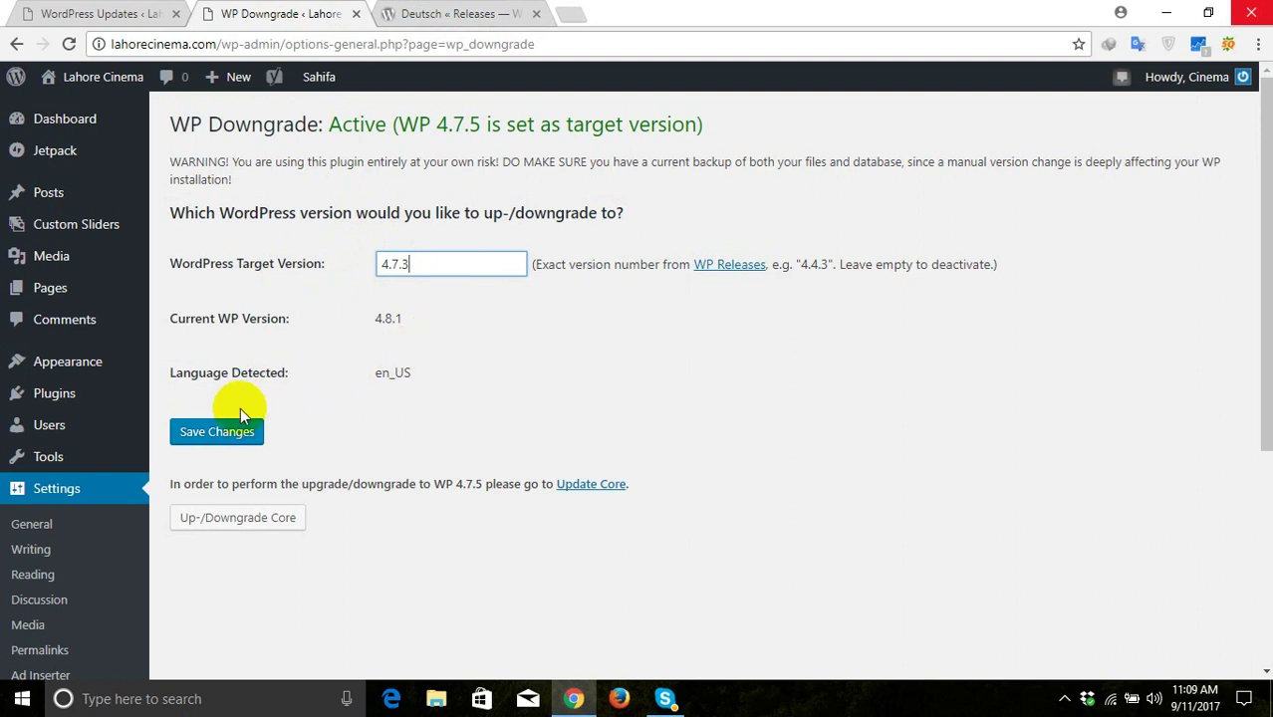
left_click(237, 442)
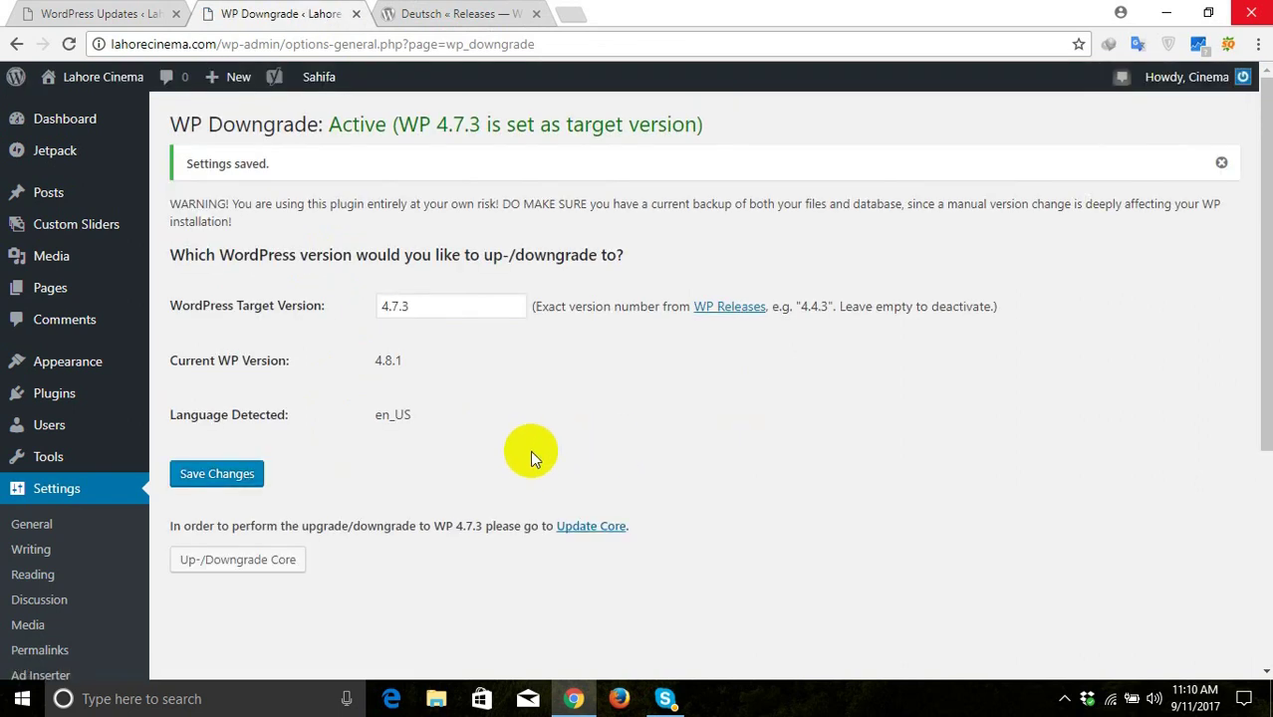
- Go to Update Core from the WP Downgrade settings and re-install WordPress version 4.7.3
left_click(584, 528)
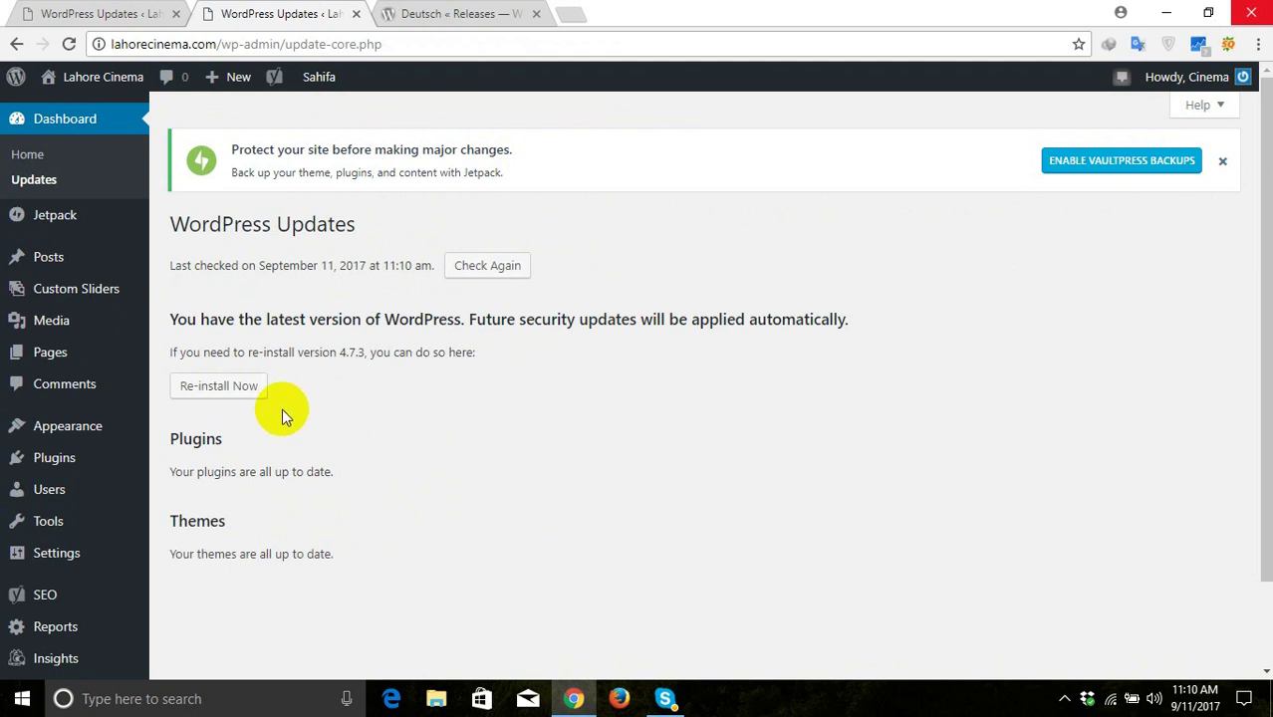
left_click(203, 392)
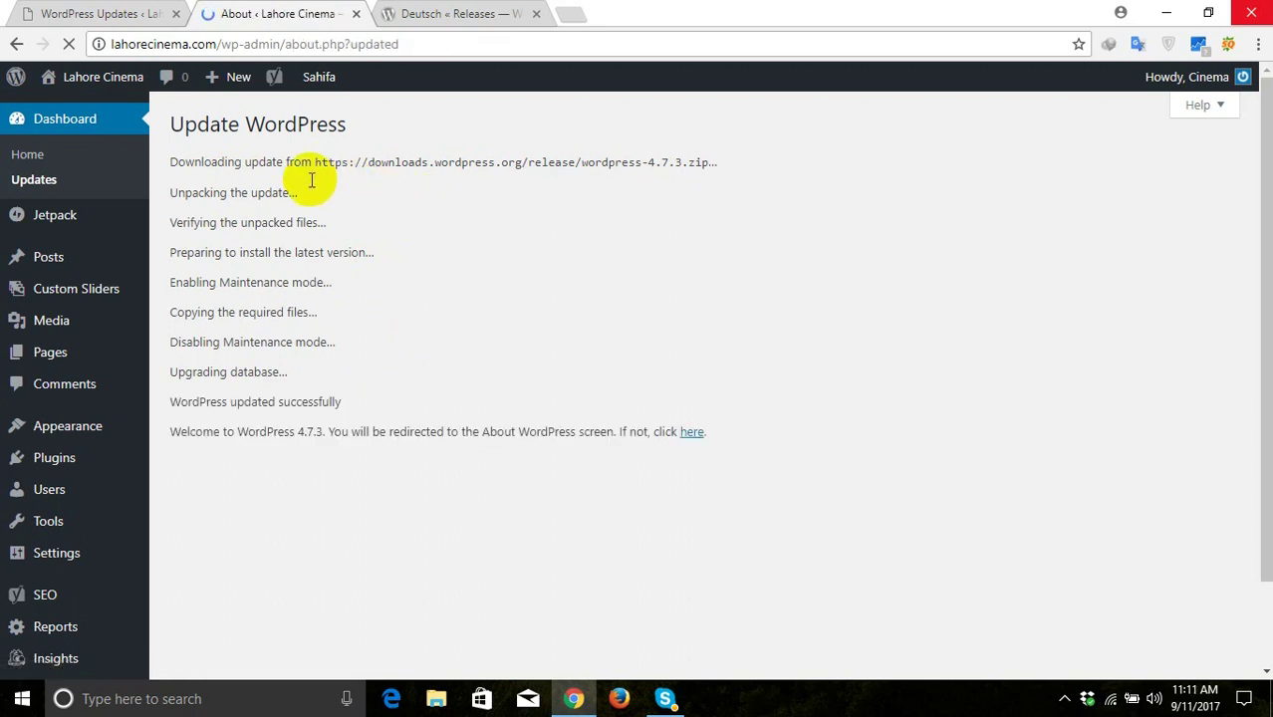
- Reload the WordPress Updates page in the first browser tab and check the WordPress version shown there
left_click(117, 14)
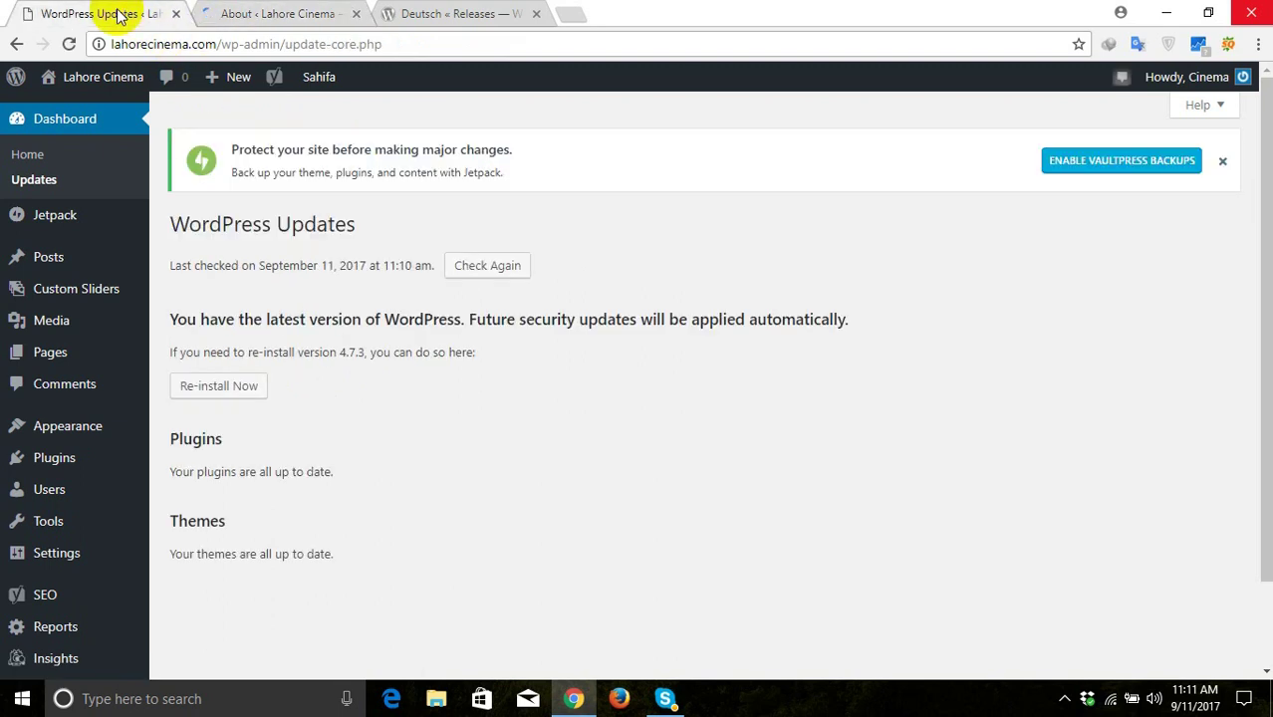
left_click(406, 46)
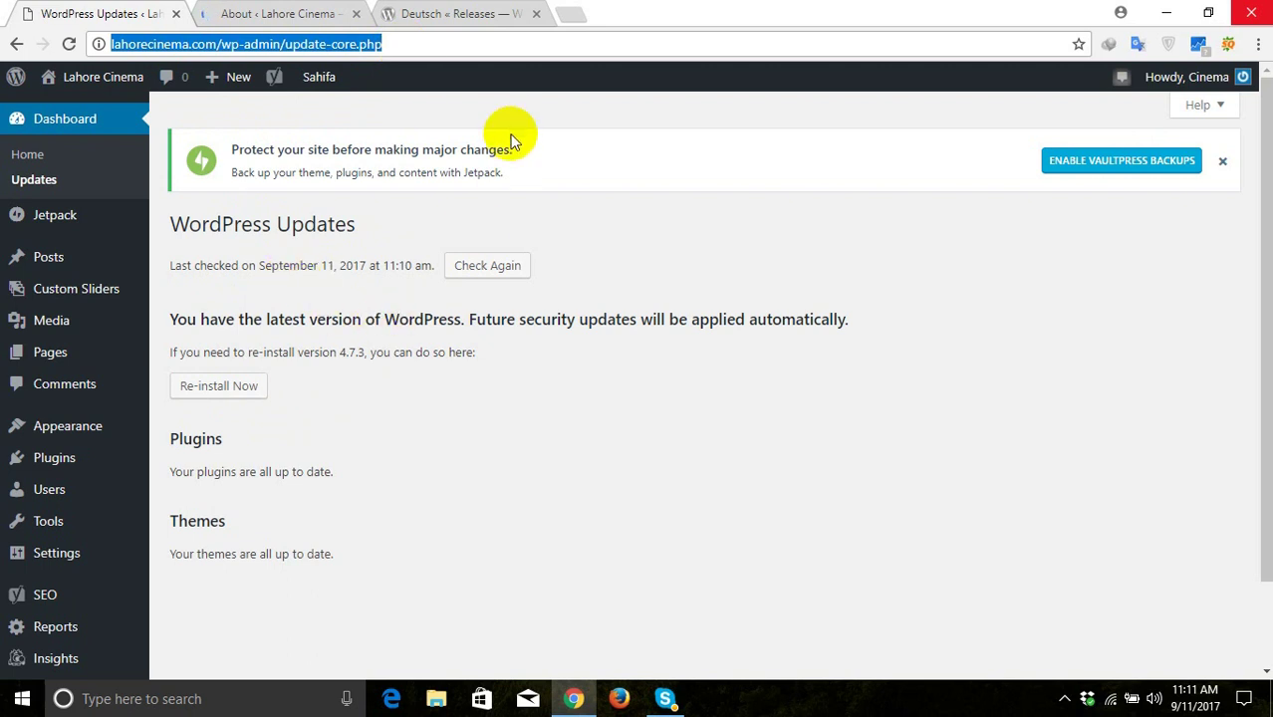
key("Return")
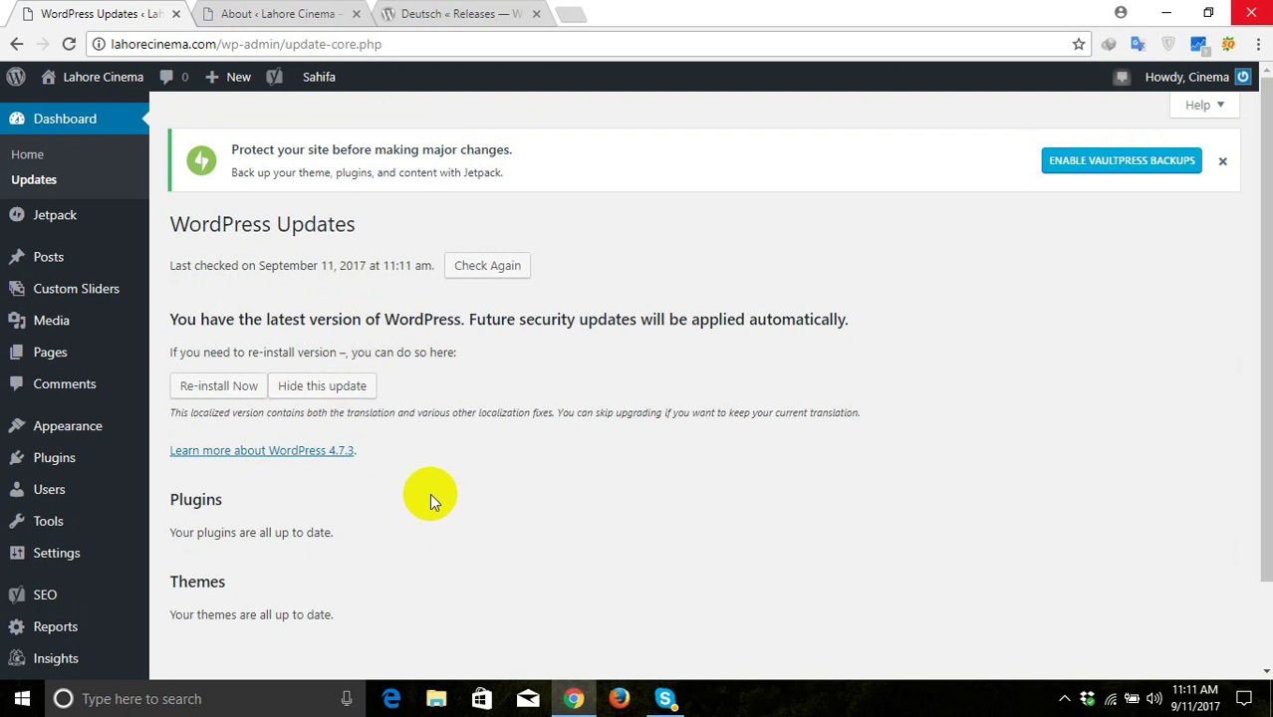
left_click_drag(356, 452, 480, 487)
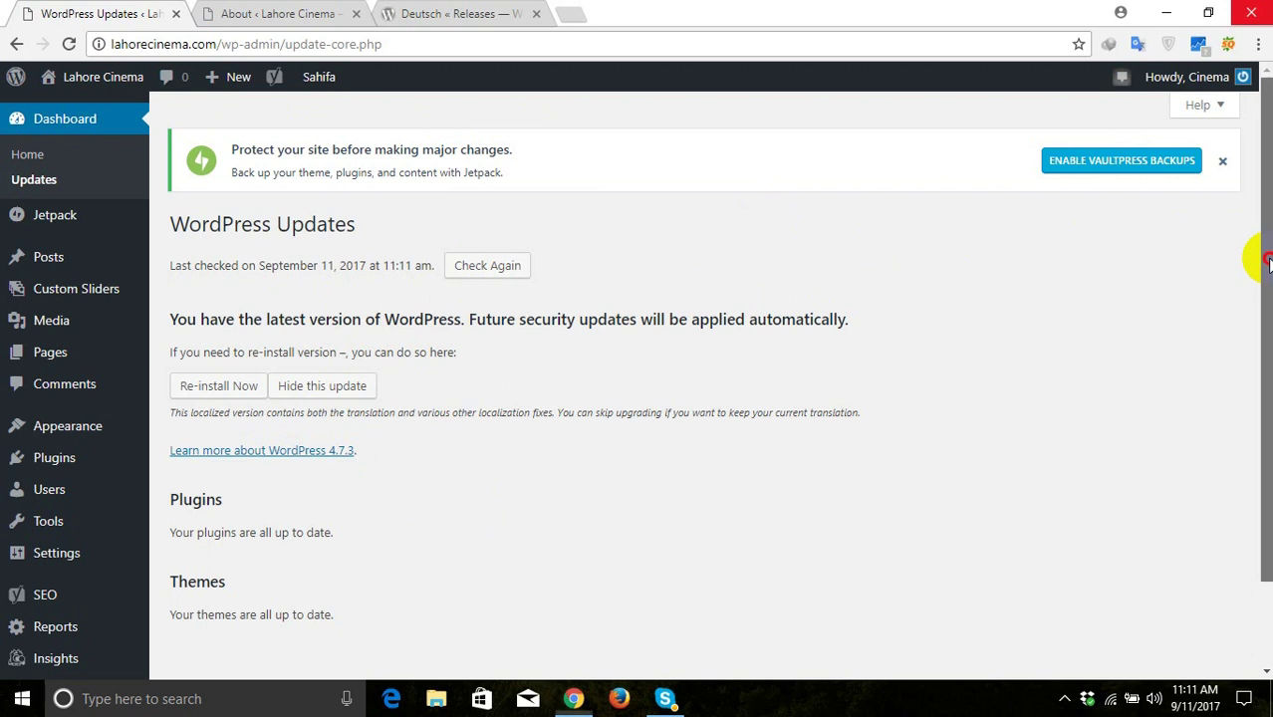
left_click_drag(1267, 261, 1266, 321)
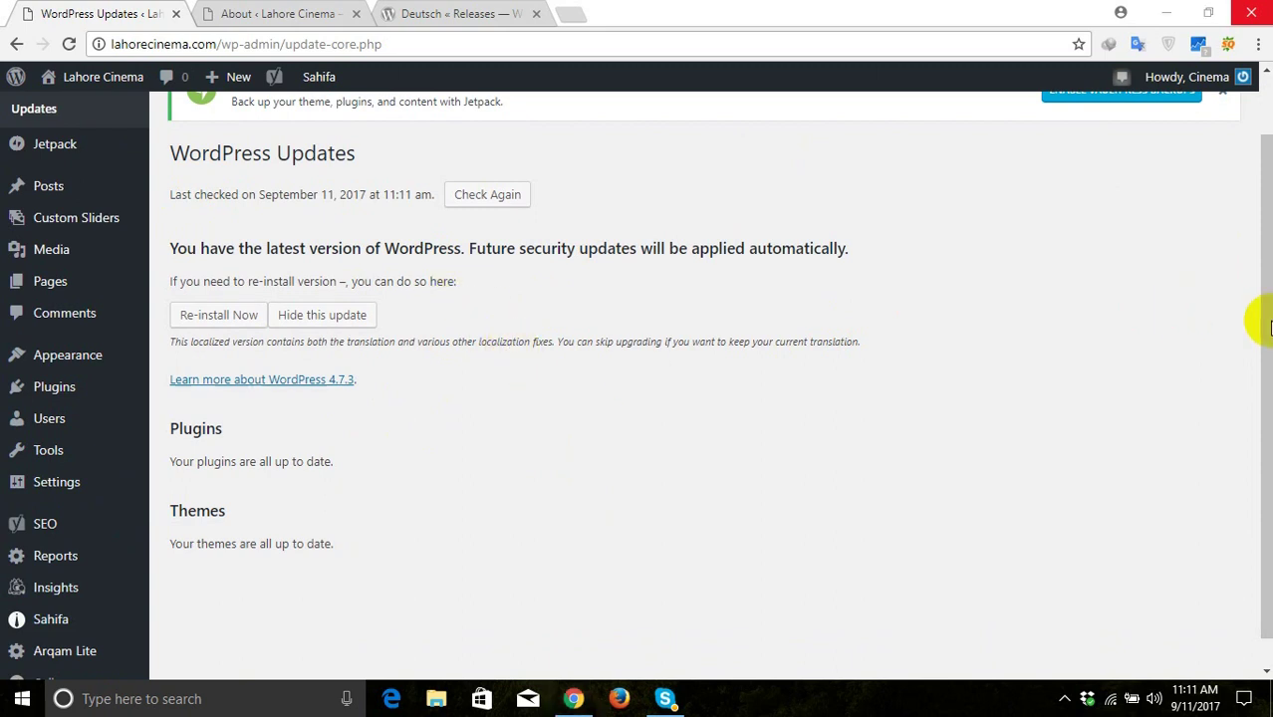
mouse_move(7, 467)
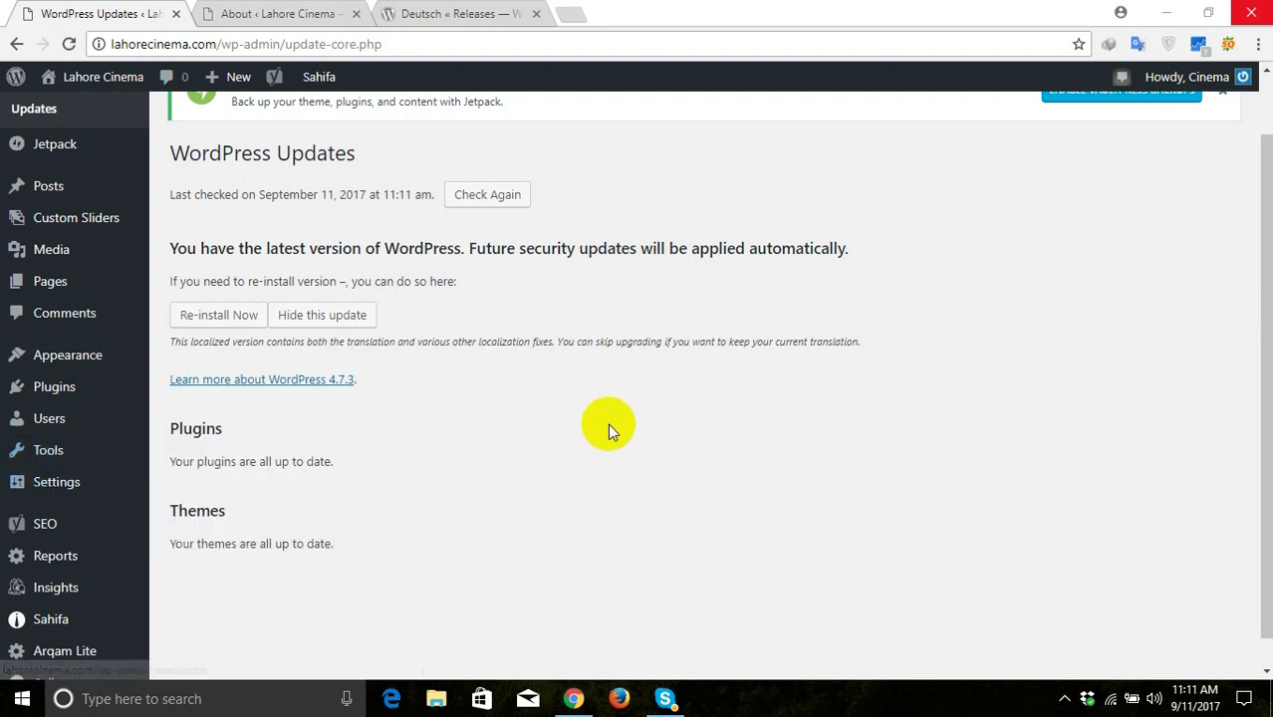